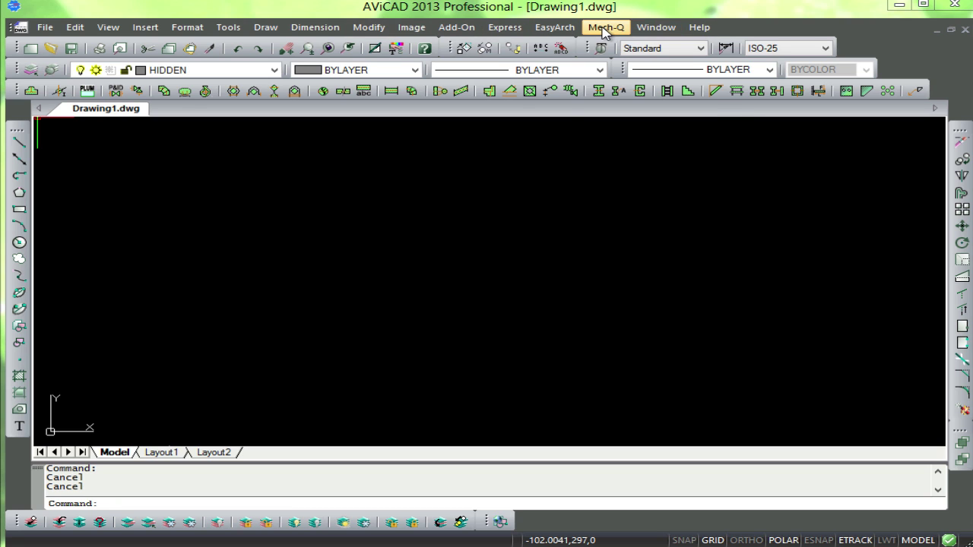
- Browse the mechanical drawing add-on menu commands, then dismiss the menu
left_click(606, 28)
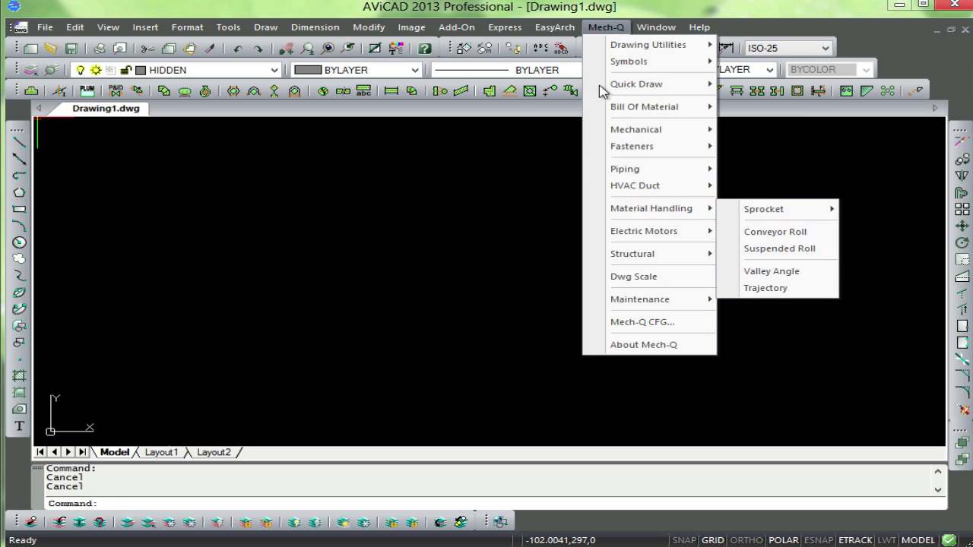
mouse_move(476, 30)
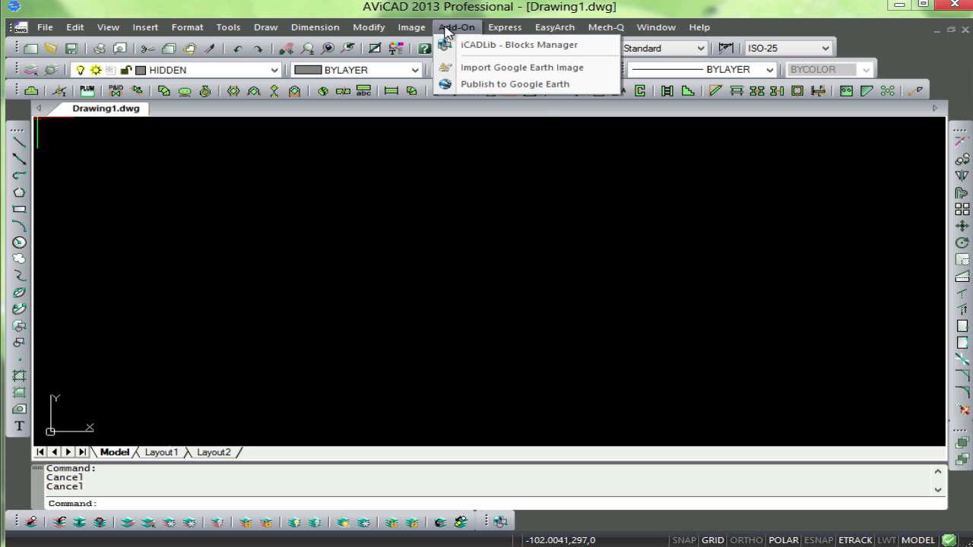
mouse_move(421, 28)
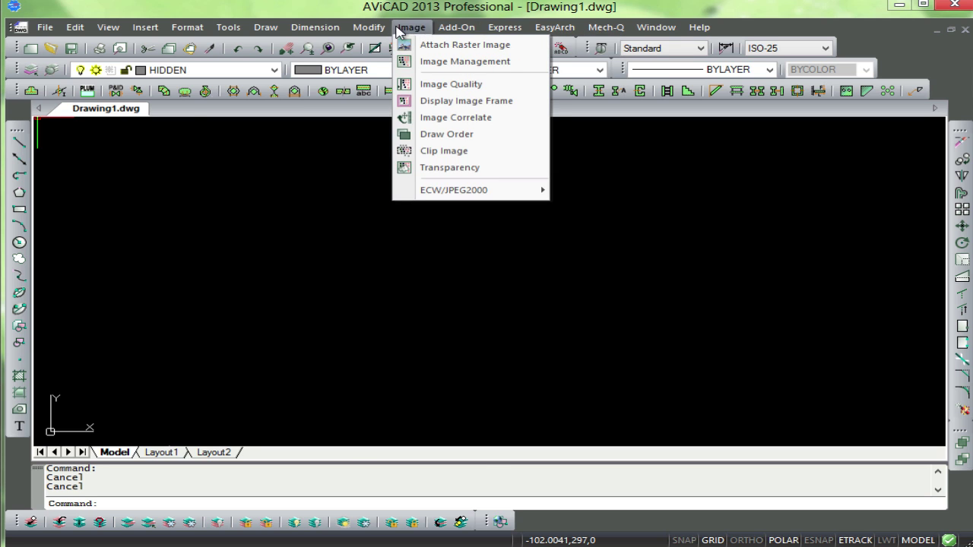
mouse_move(45, 27)
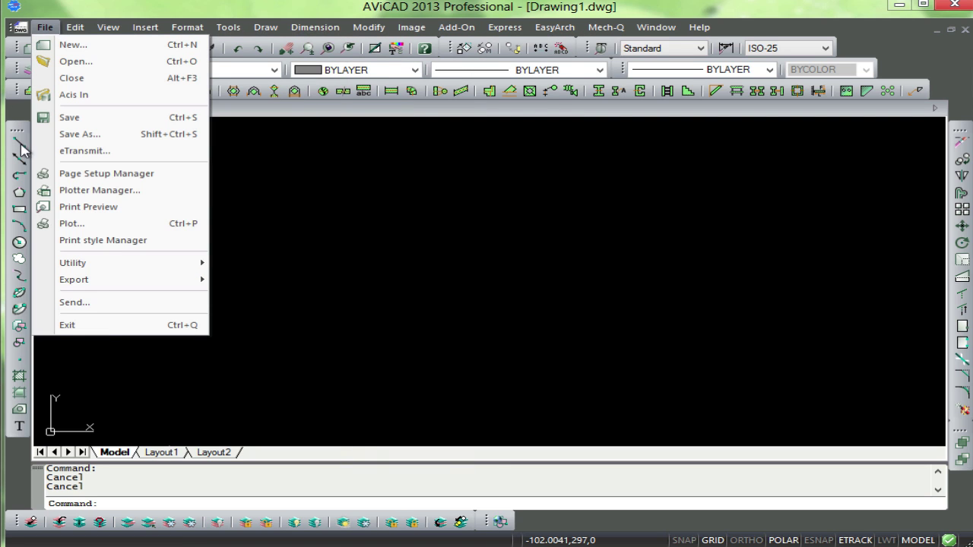
key("Escape")
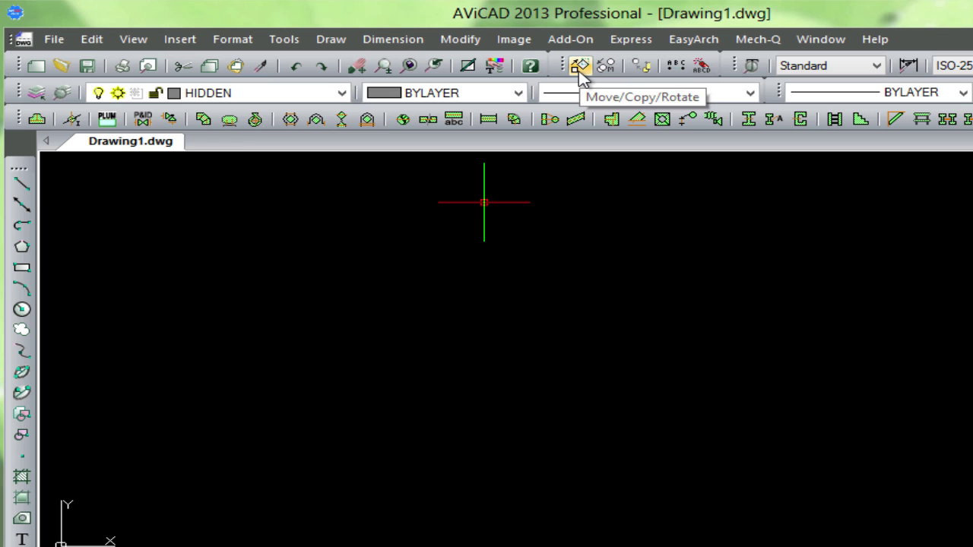
- Look through the express tools and architectural drawing command lists
left_click(637, 46)
left_click(643, 274)
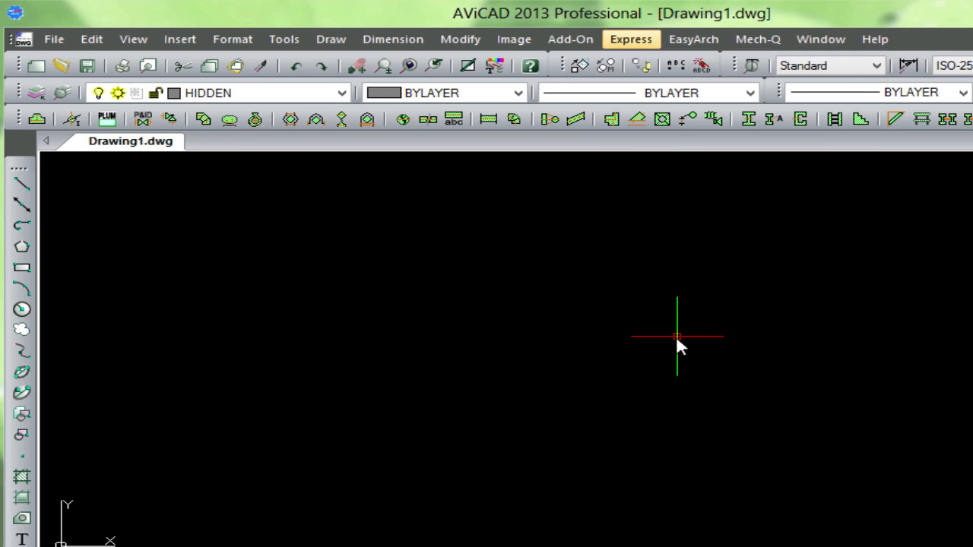
left_click(695, 42)
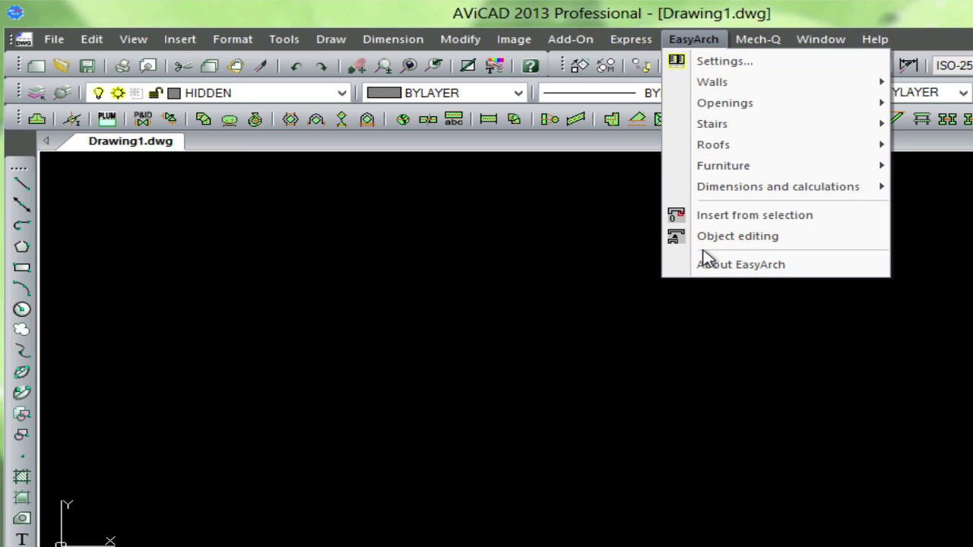
key("Escape")
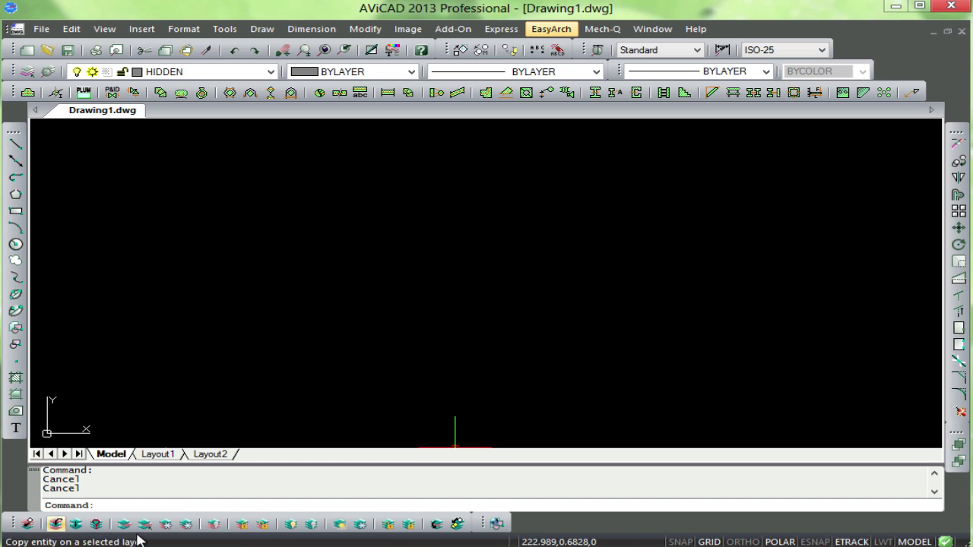
- Preview the DIN-ISO bearing blocks and ANSI-ISO category in the block library, then cancel printing
left_click(498, 524)
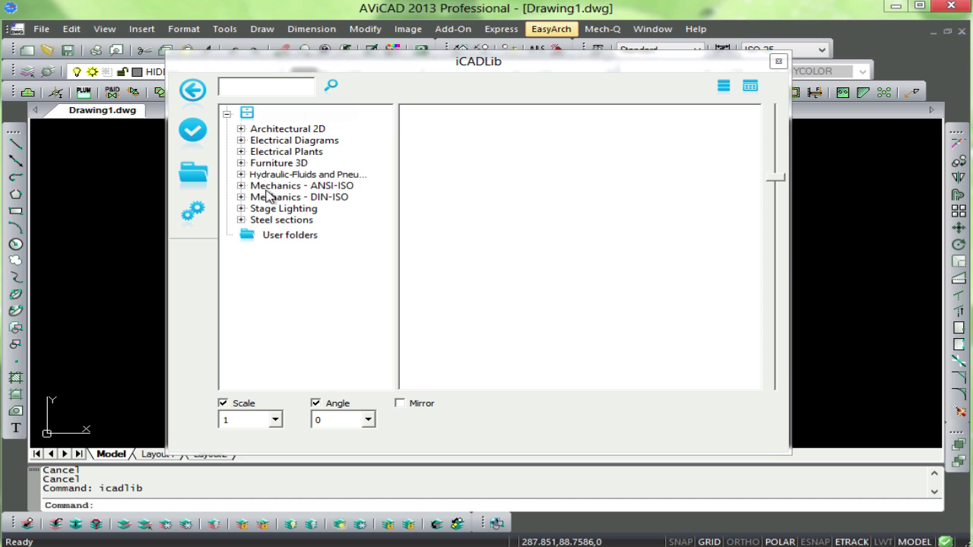
left_click(271, 199)
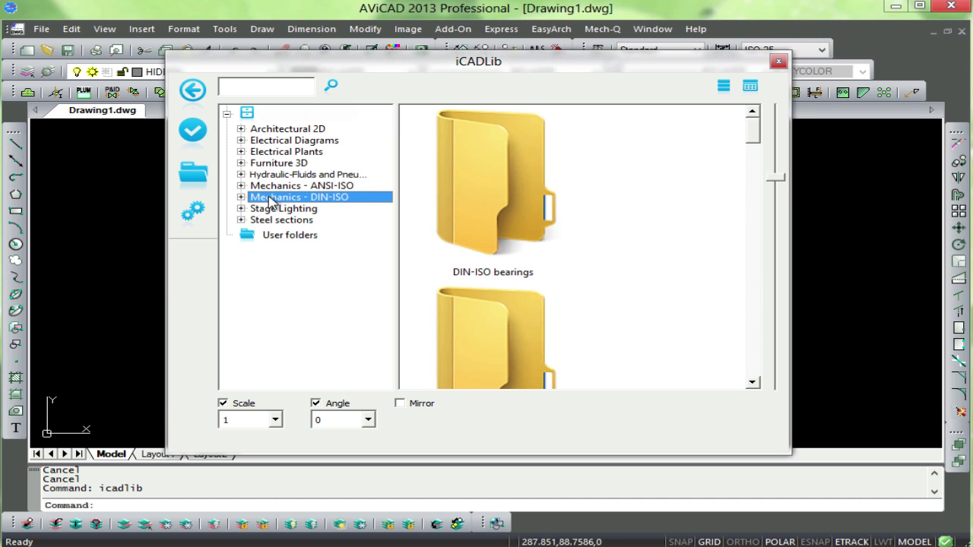
left_click(511, 181)
double_click(498, 185)
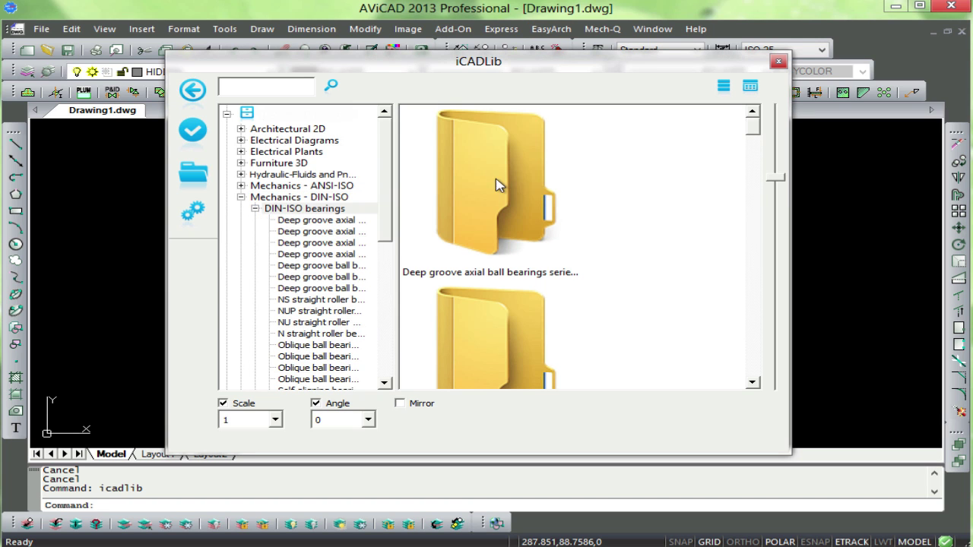
left_click(316, 221)
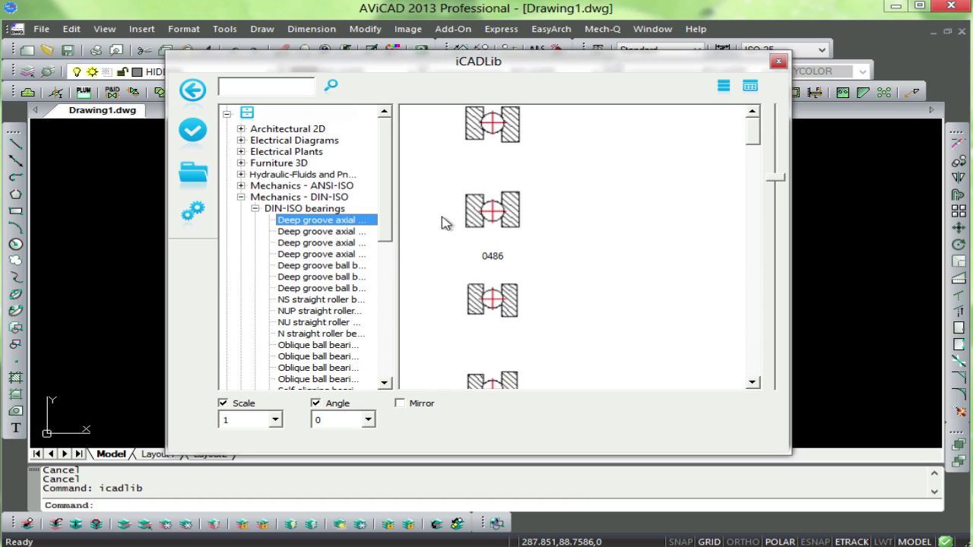
left_click(309, 277)
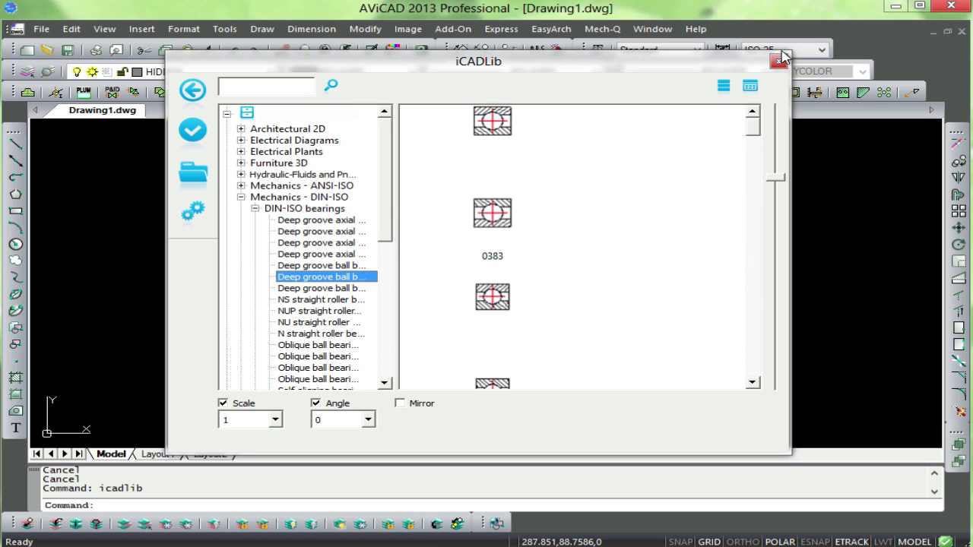
left_click(308, 186)
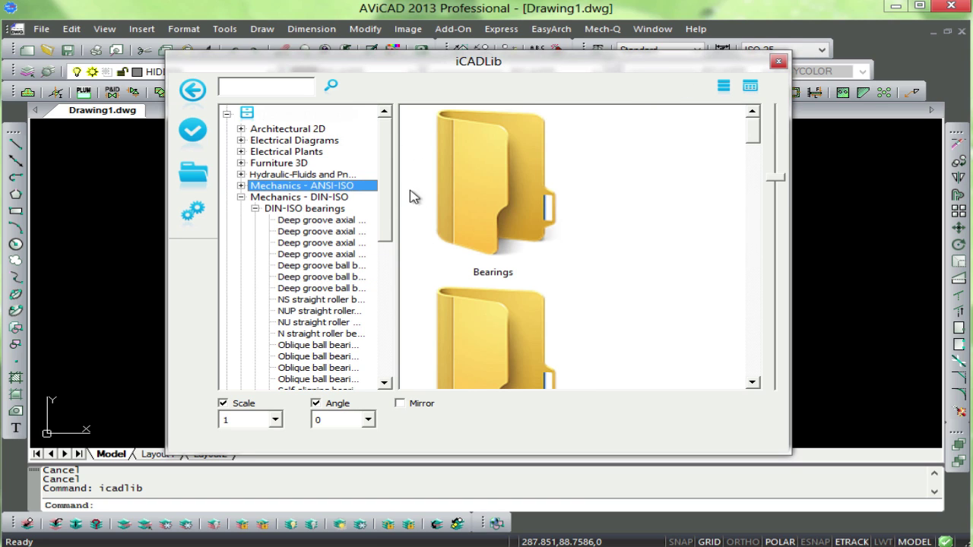
left_click_drag(753, 130, 763, 372)
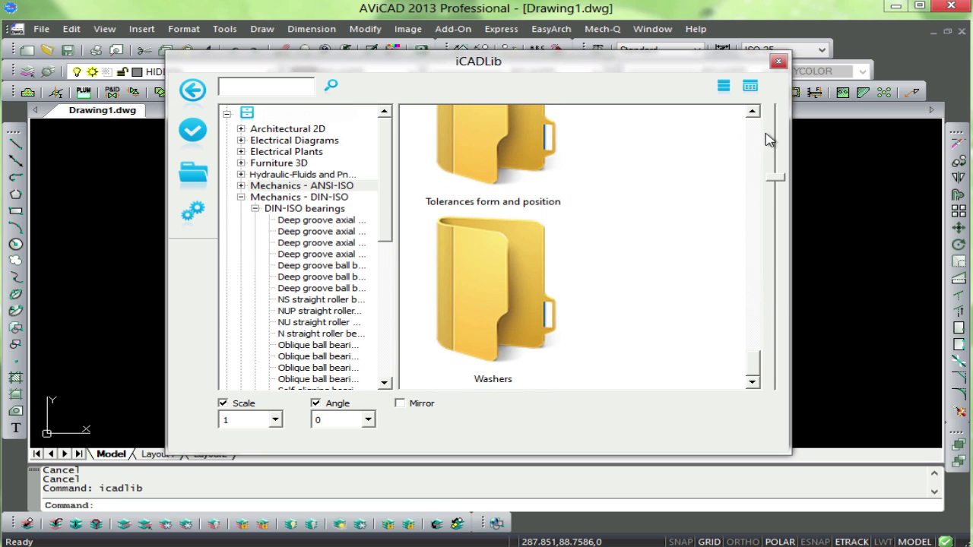
left_click(779, 60)
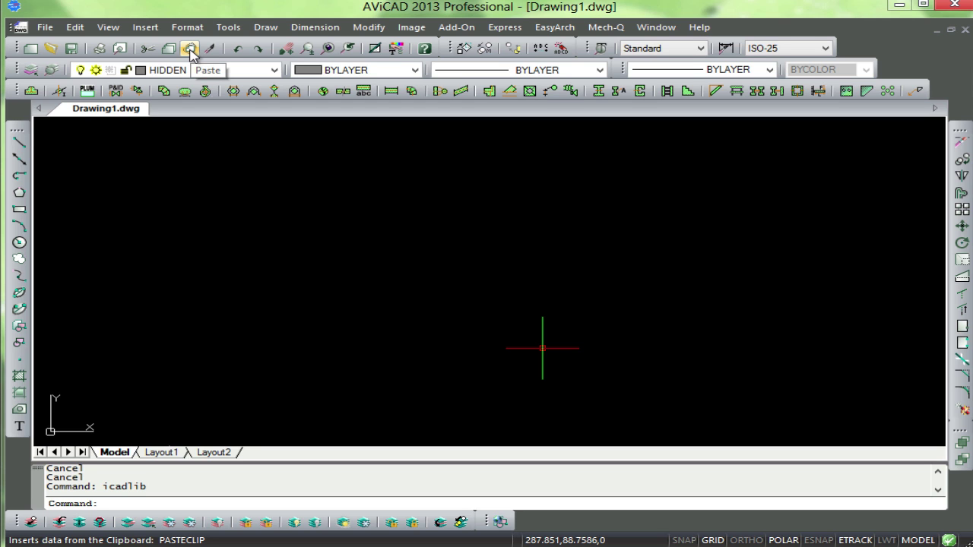
left_click(99, 48)
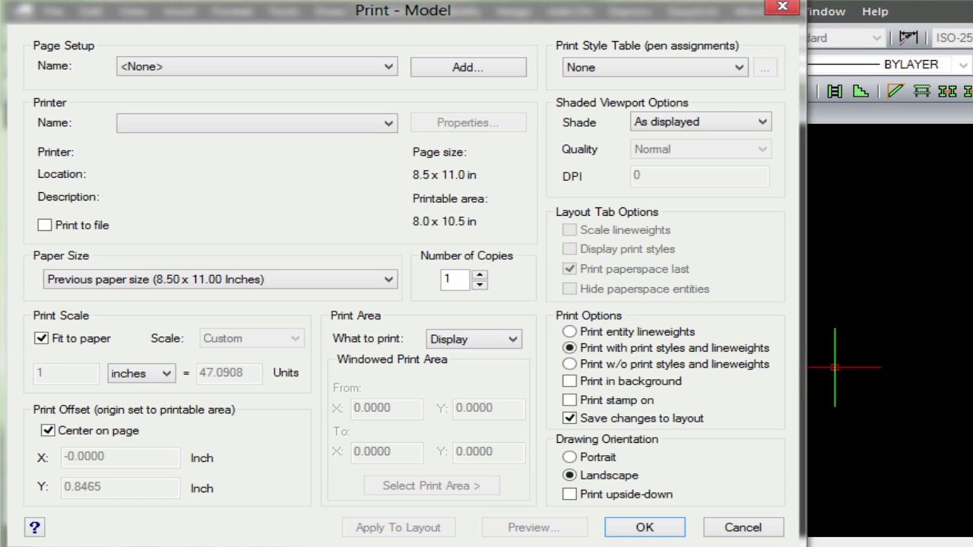
key("Escape")
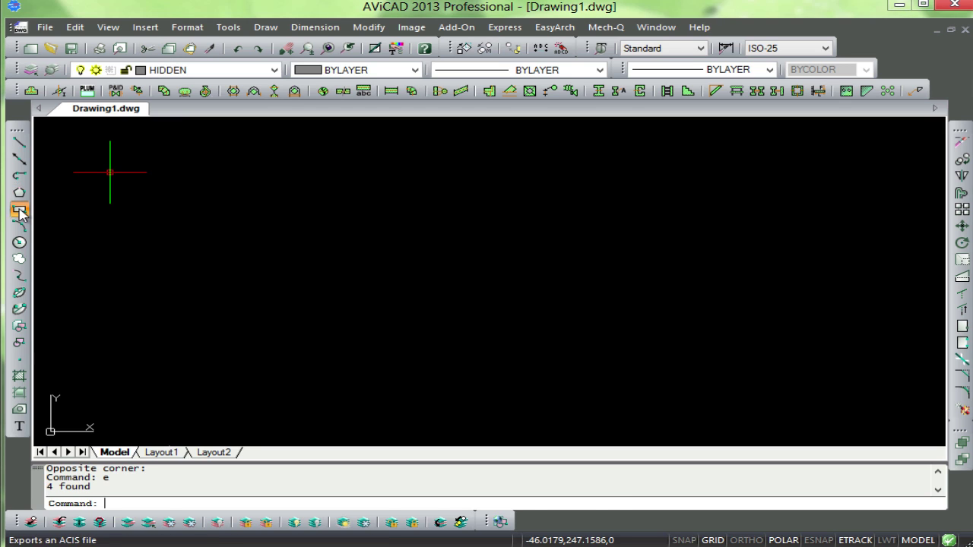
- Draw a rectangle from corner (274,220) to the opposite corner (923,468)
left_click(19, 210)
left_click(208, 167)
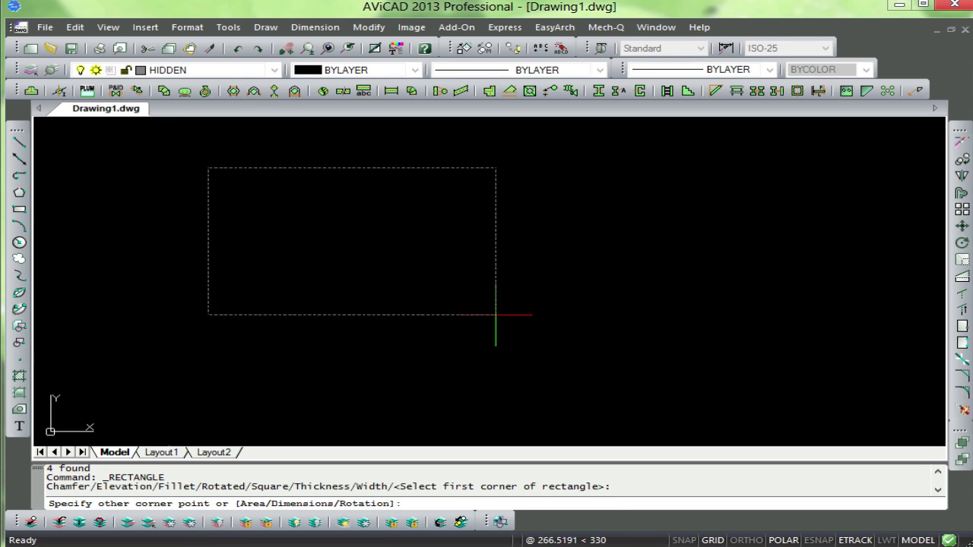
left_click(701, 356)
key("Escape")
key("Escape")
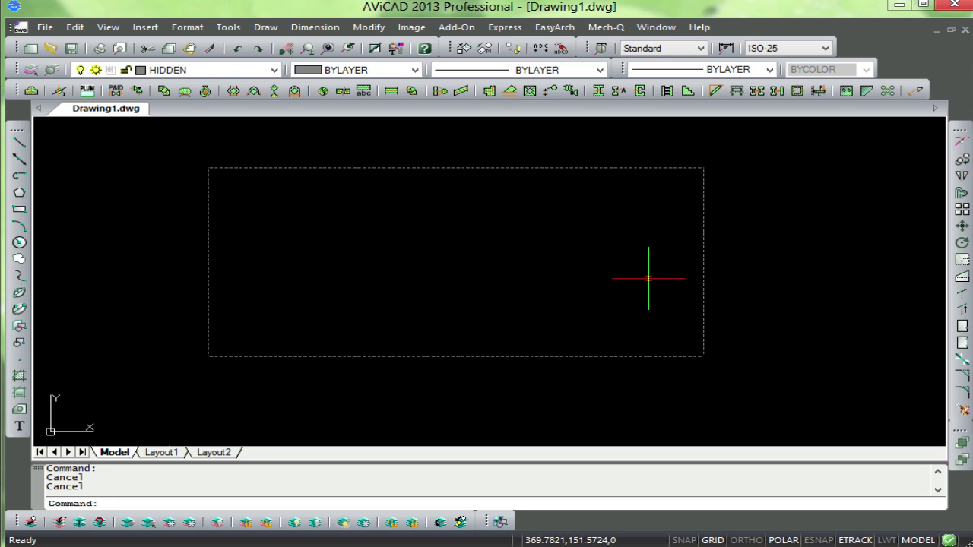
- Drag the rectangle's top-left grip down the left side so the top edge slopes up rightward
left_click(738, 370)
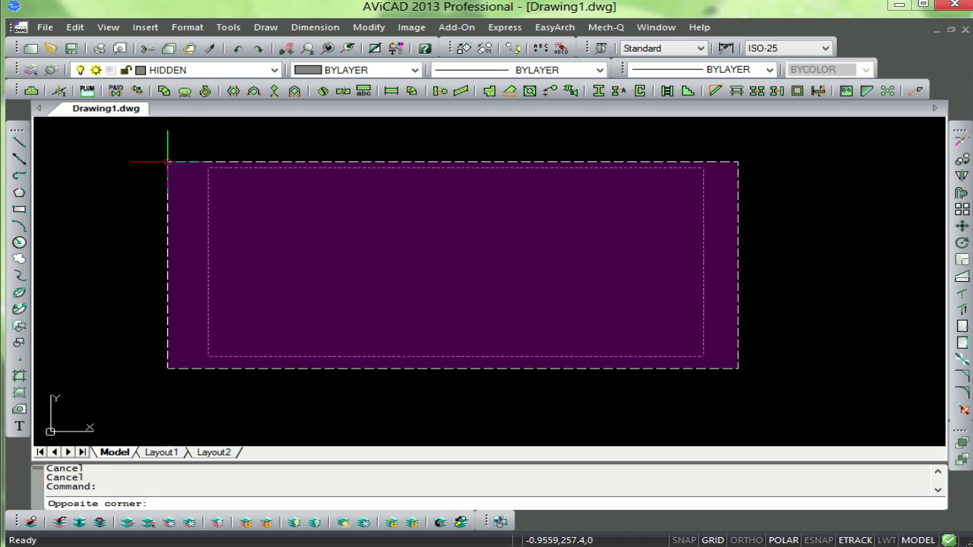
left_click(170, 156)
left_click(208, 167)
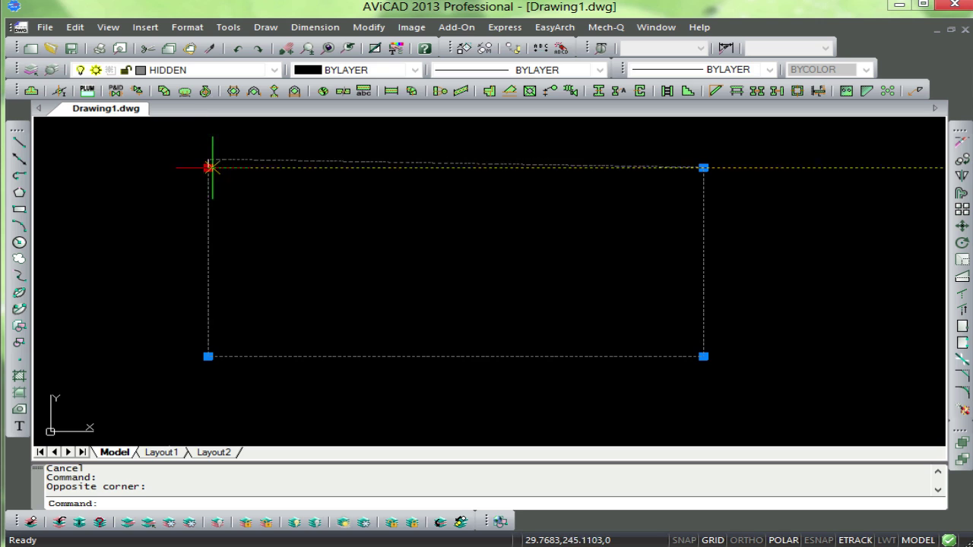
left_click(208, 298)
key("Escape")
key("Escape")
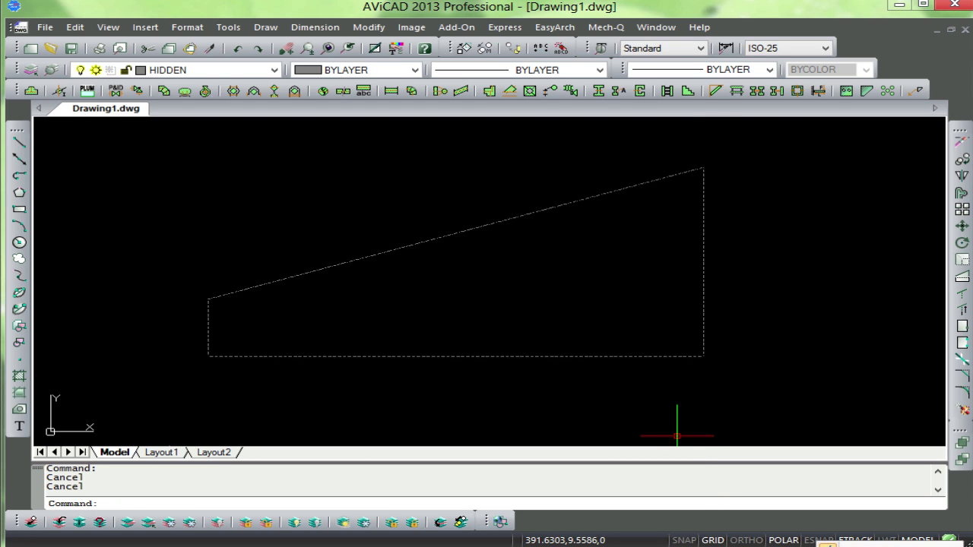
double_click(816, 540)
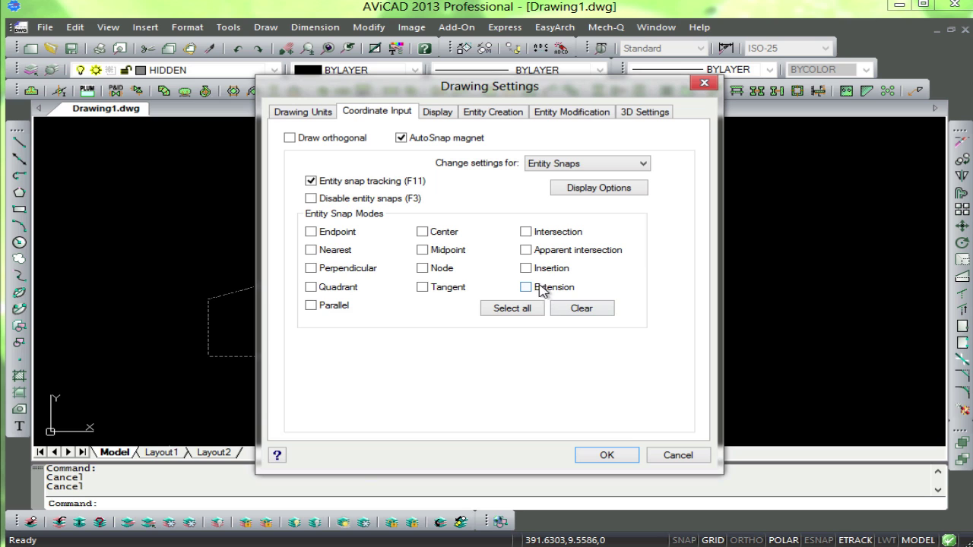
- Turn on Extension snap and draw a line from the upper-right corner along the sloped edge's extension
left_click(526, 288)
left_click(607, 455)
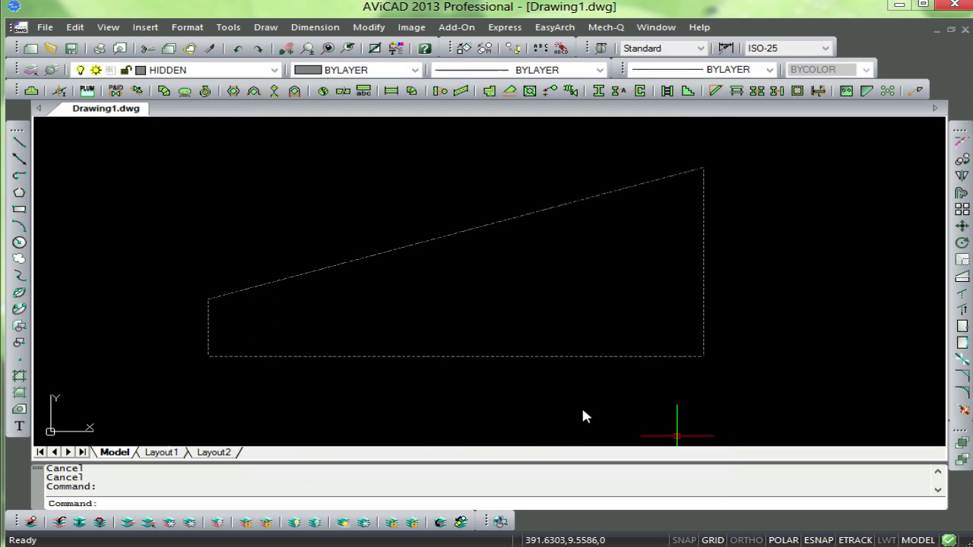
type("l")
key("Return")
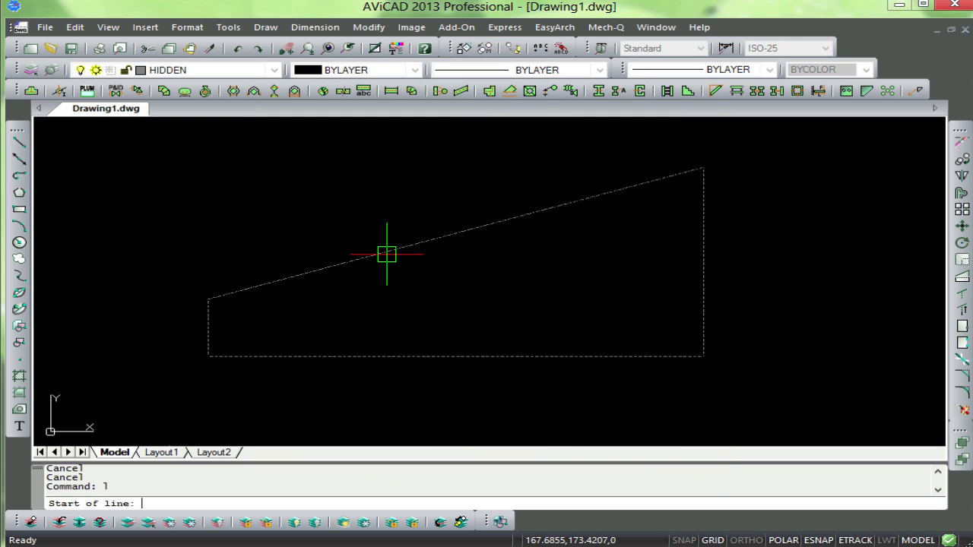
left_click(702, 166)
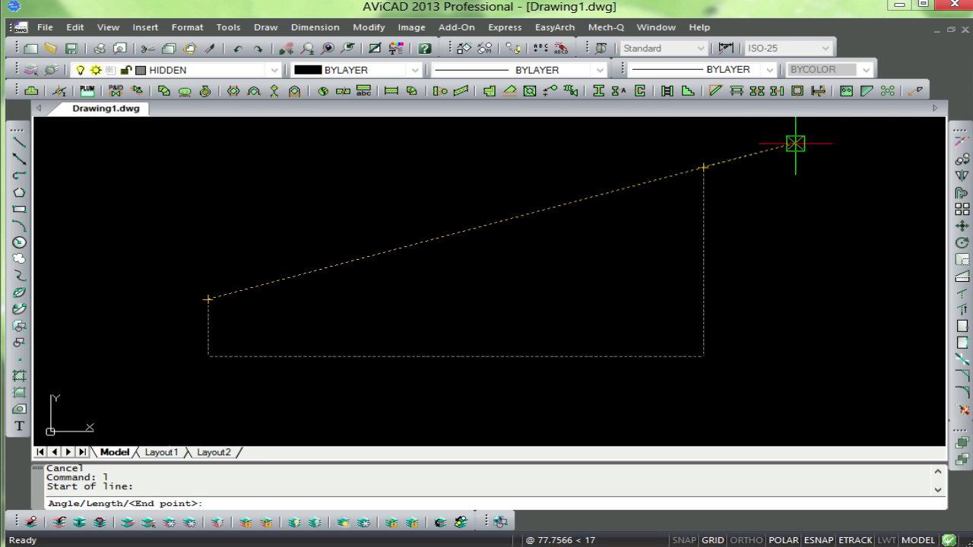
left_click(836, 132)
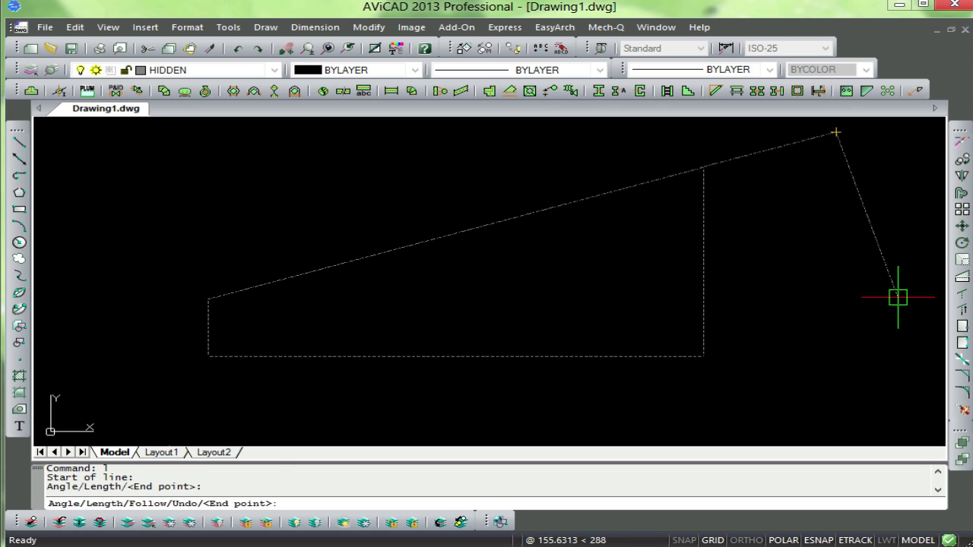
key("Escape")
key("Escape")
- Select the reshaped outline and then the new extension line to check them
left_click(600, 191)
left_click(589, 195)
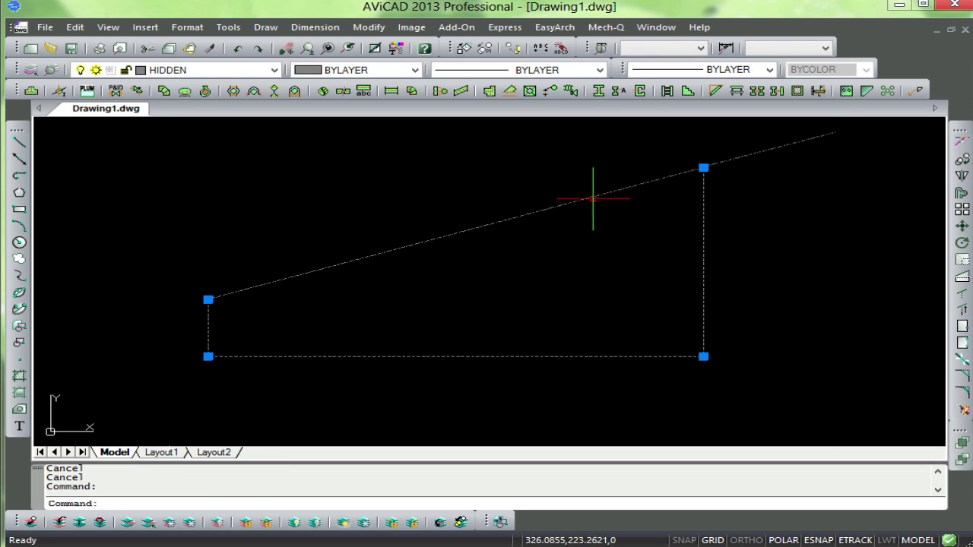
key("Escape")
left_click(739, 151)
left_click(744, 155)
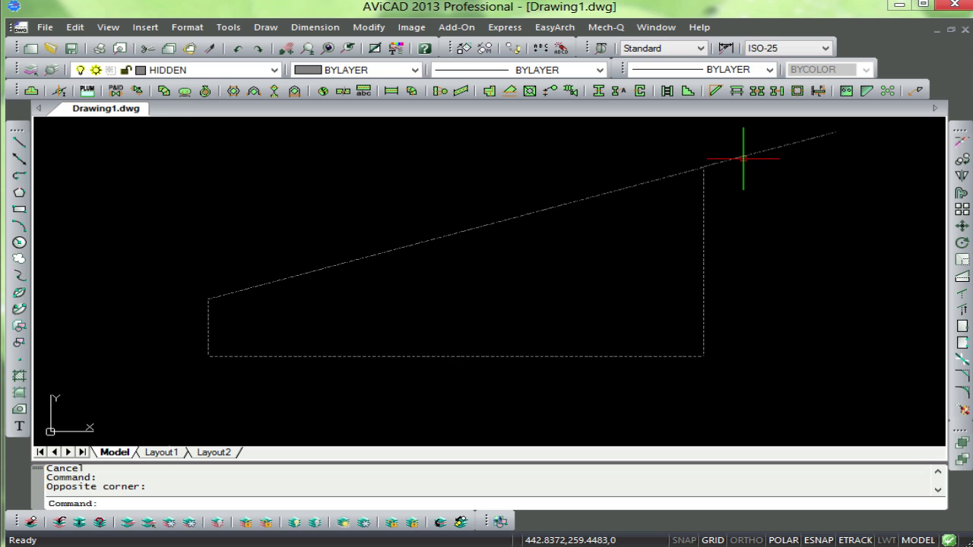
key("Escape")
key("Escape")
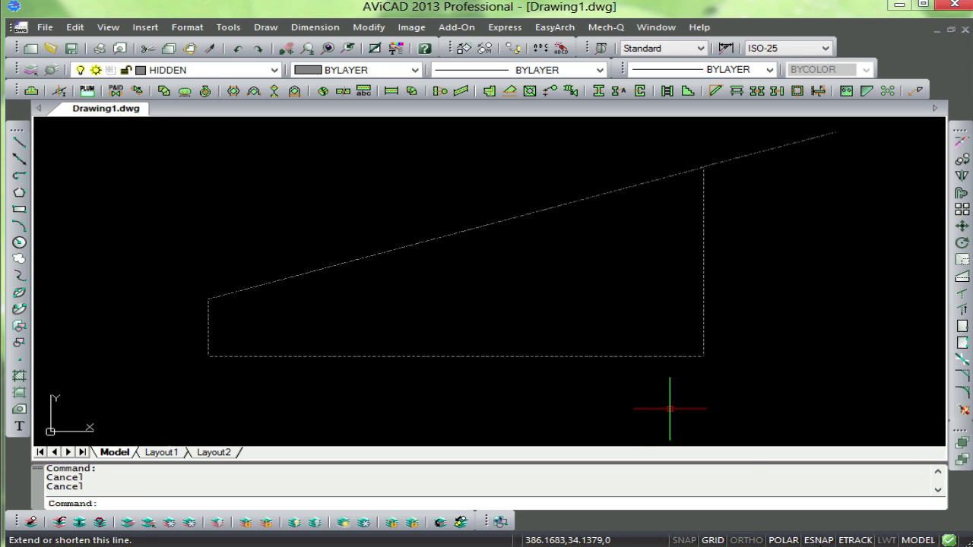
- Confirm Endpoint and Extension snapping in the entity snap settings
right_click(818, 541)
left_click(767, 508)
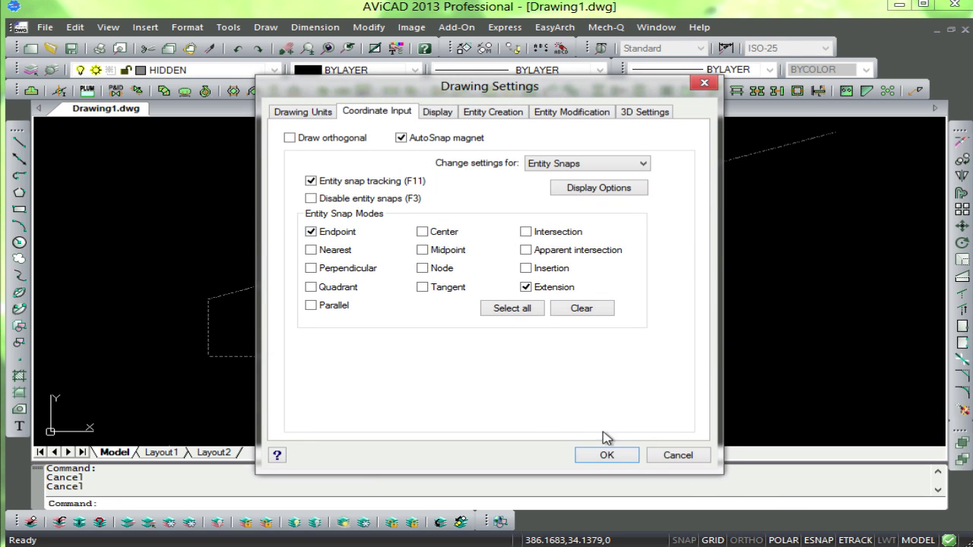
left_click(606, 454)
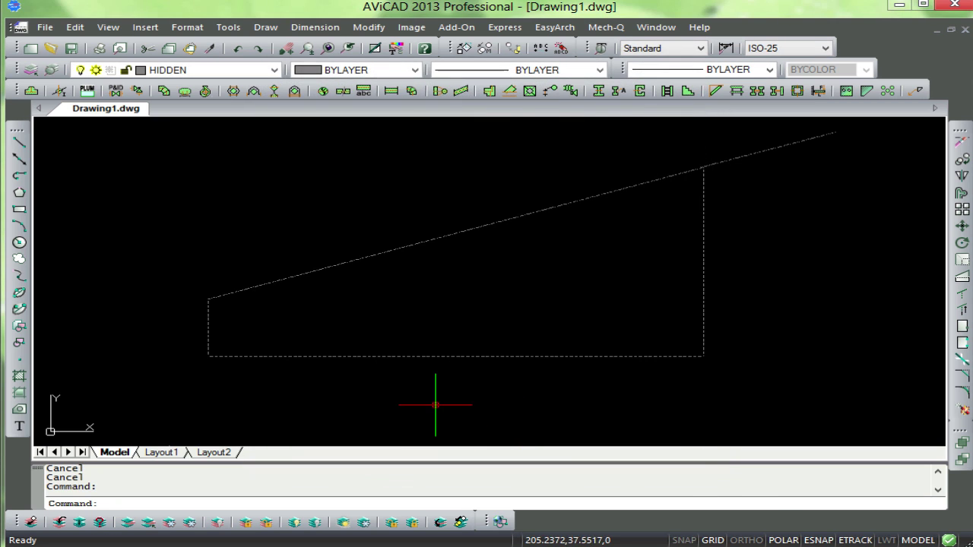
- Draw a line up from the slanted edge's left end, tracked level with the upper-right corner, then across to it
type("l")
key("Return")
left_click(207, 299)
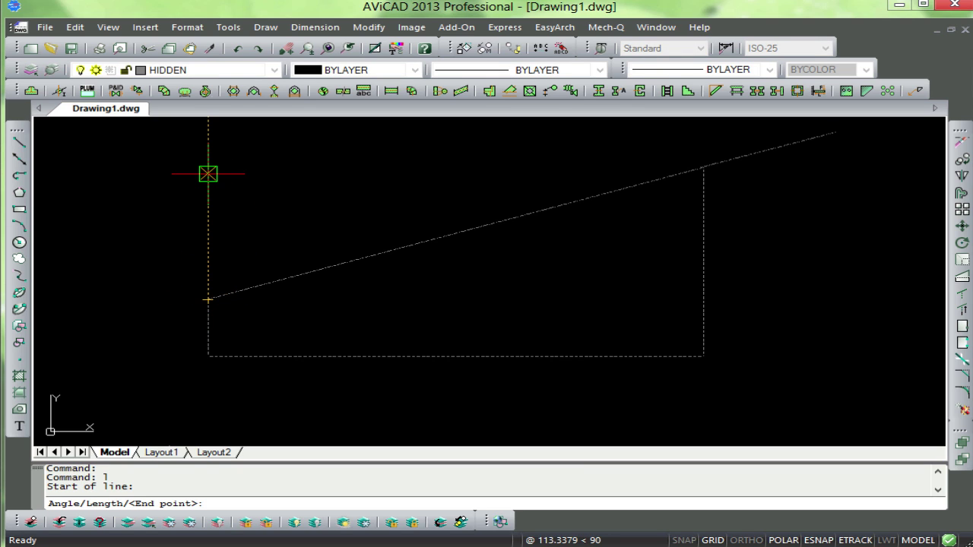
type("tt")
key("Return")
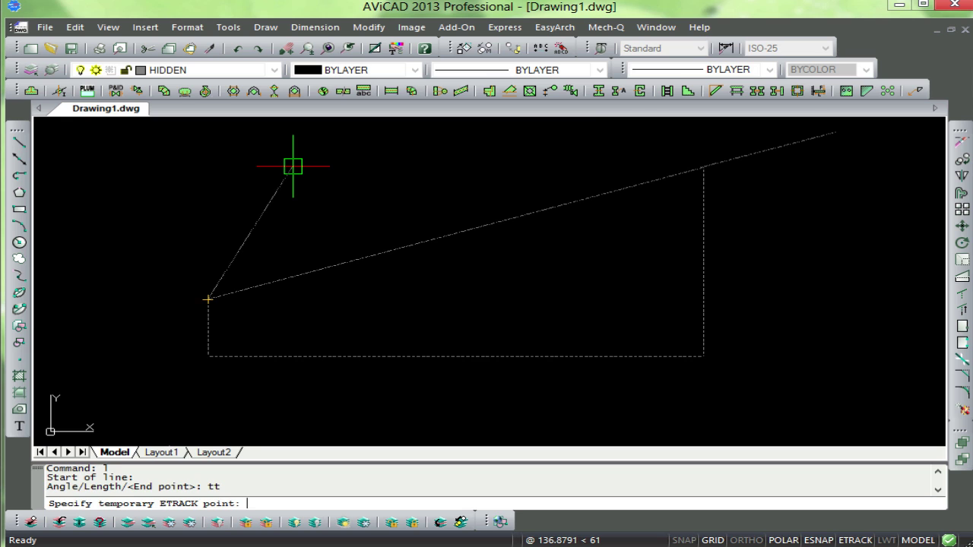
left_click(678, 170)
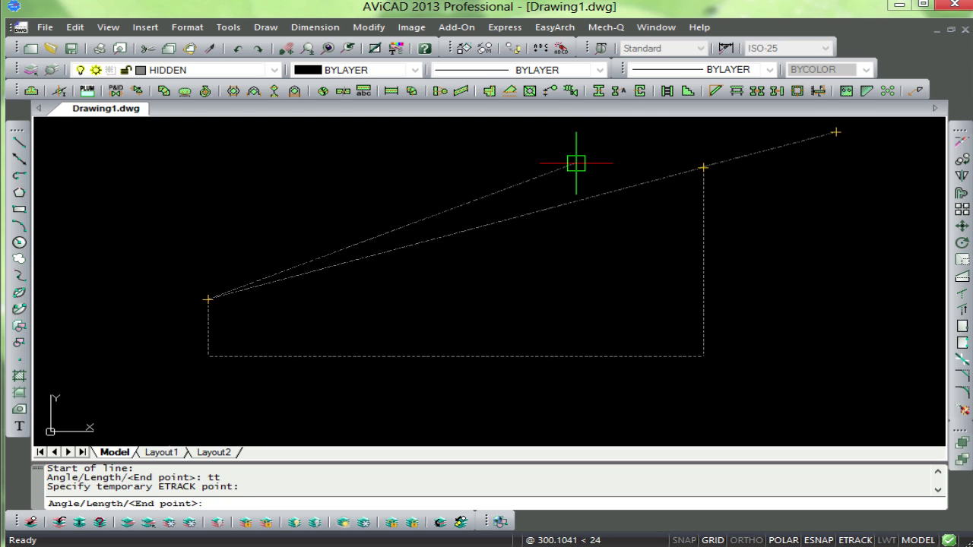
left_click(208, 167)
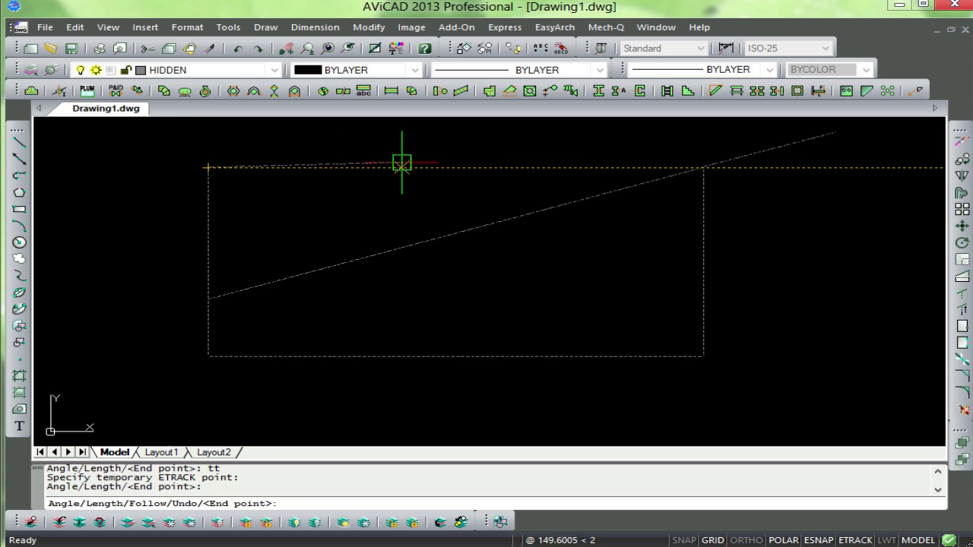
left_click(701, 166)
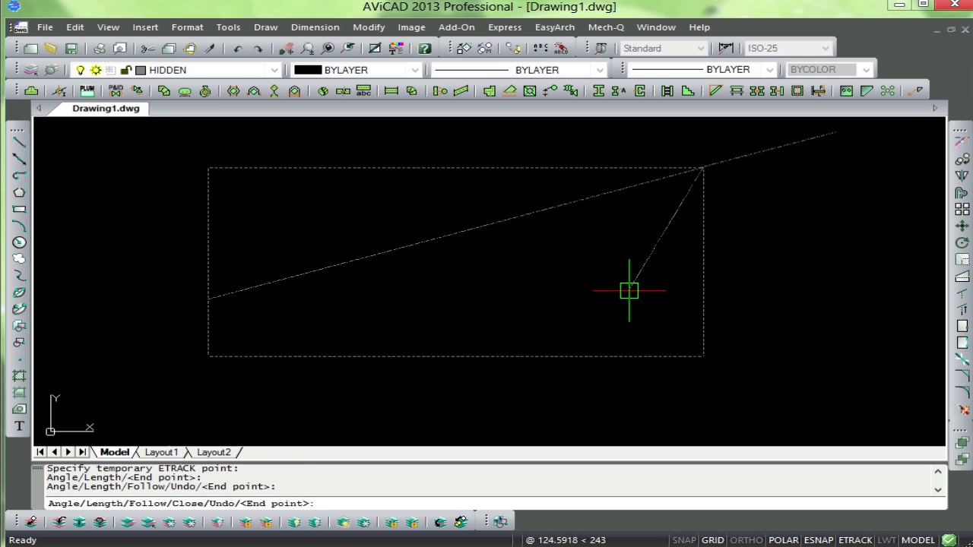
key("Escape")
key("Escape")
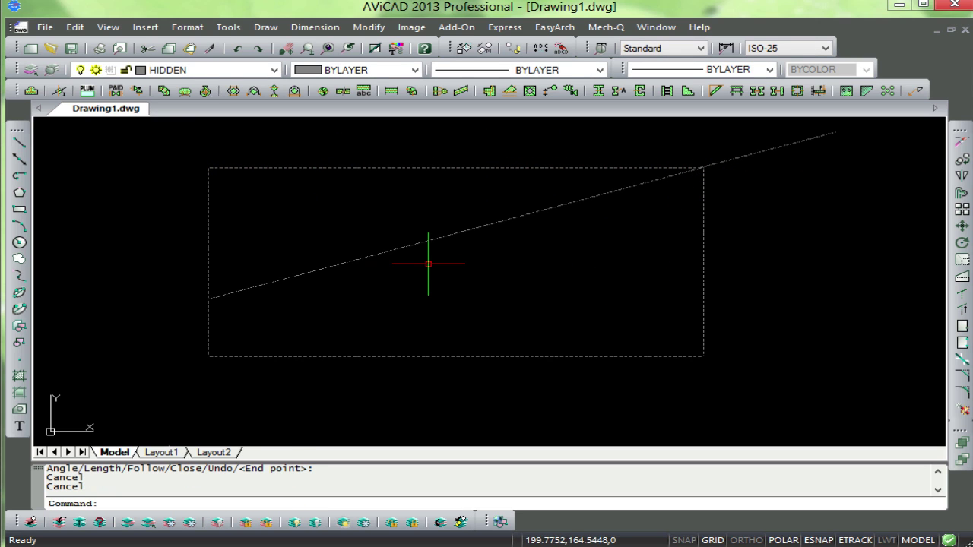